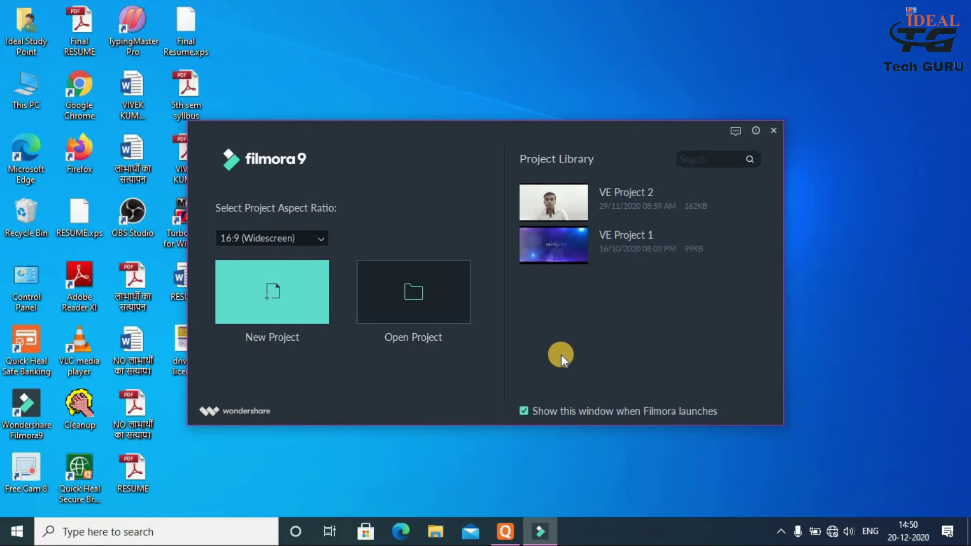
Step: Create a new 16:9 widescreen project and maximize the editor window
{"action": "left_click", "coordinate": [283, 297]}
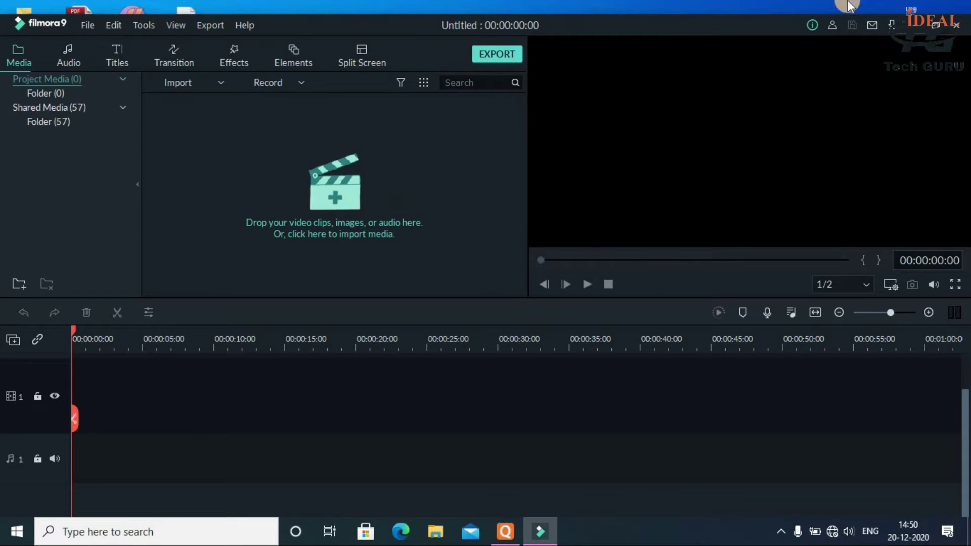
{"action": "left_click", "coordinate": [935, 24]}
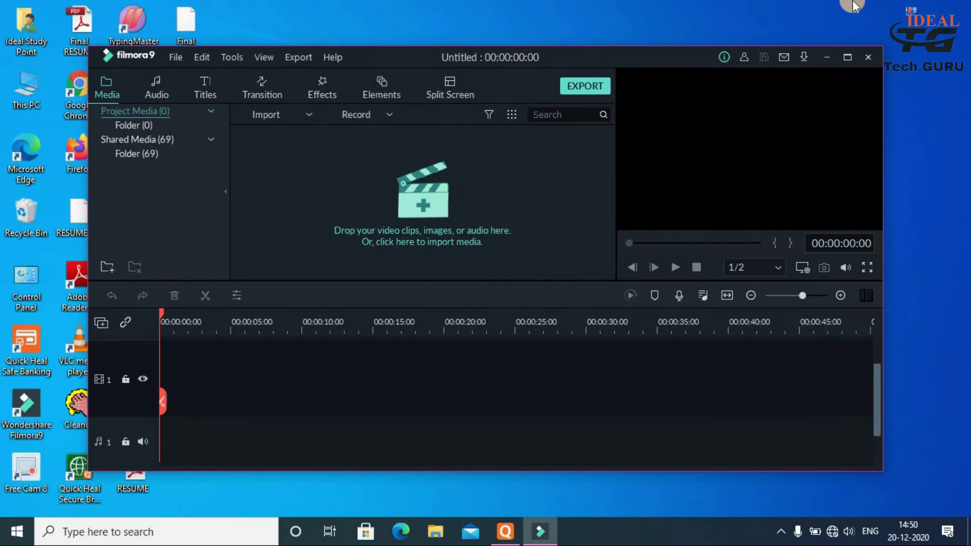
{"action": "left_click", "coordinate": [845, 57]}
Step: Import the ".com .in" video from the Ideal Study Point folder and place it at the start of video track 1
{"action": "left_click", "coordinate": [328, 190]}
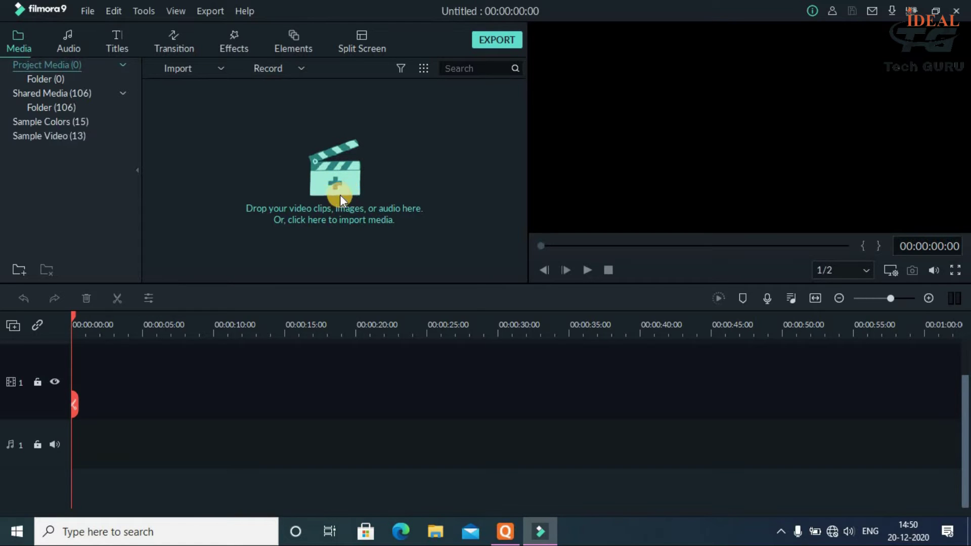
{"action": "left_click", "coordinate": [340, 195]}
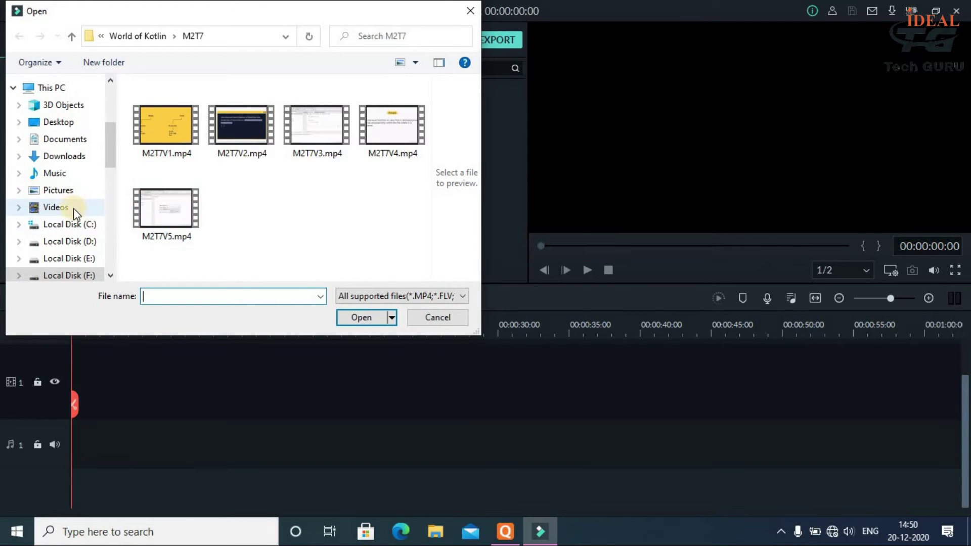
{"action": "scroll", "coordinate": [62, 189], "scroll_direction": "up", "scroll_amount": 3}
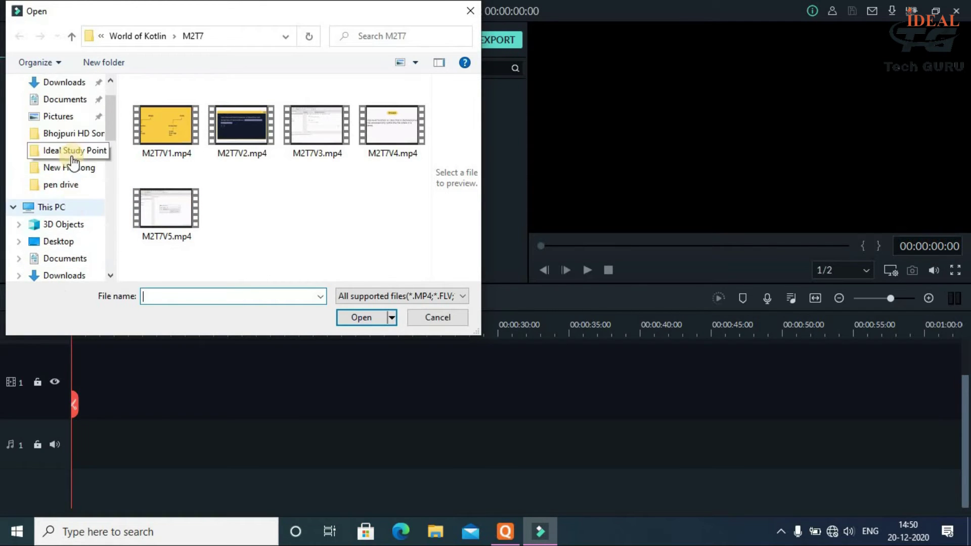
{"action": "left_click", "coordinate": [70, 150]}
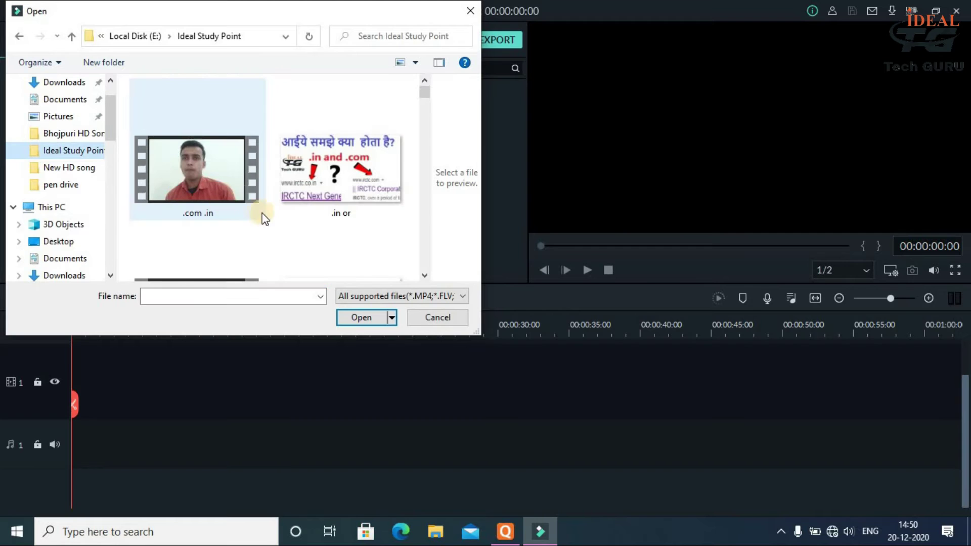
{"action": "scroll", "coordinate": [250, 165], "scroll_direction": "down", "scroll_amount": 3}
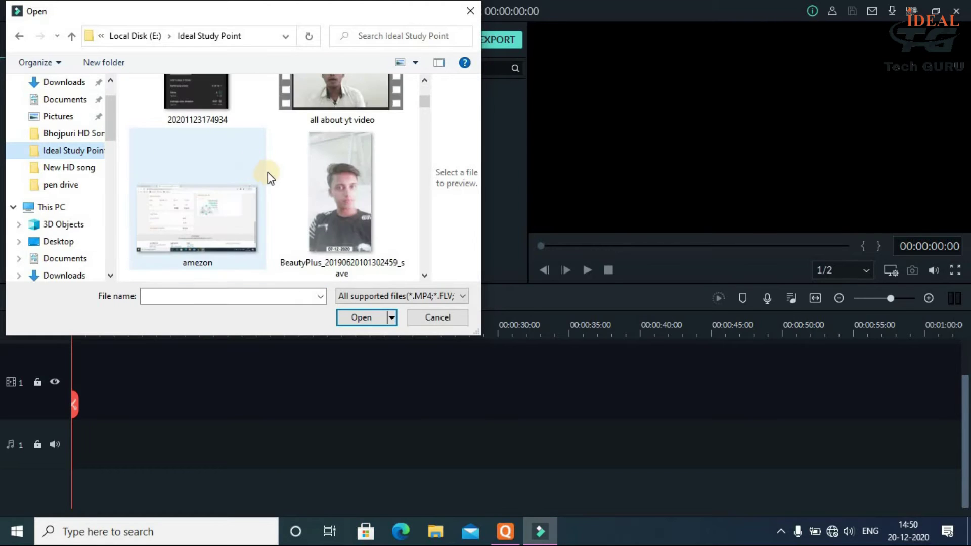
{"action": "scroll", "coordinate": [174, 155], "scroll_direction": "up", "scroll_amount": 2}
{"action": "scroll", "coordinate": [218, 178], "scroll_direction": "up", "scroll_amount": 2}
{"action": "left_click", "coordinate": [213, 162]}
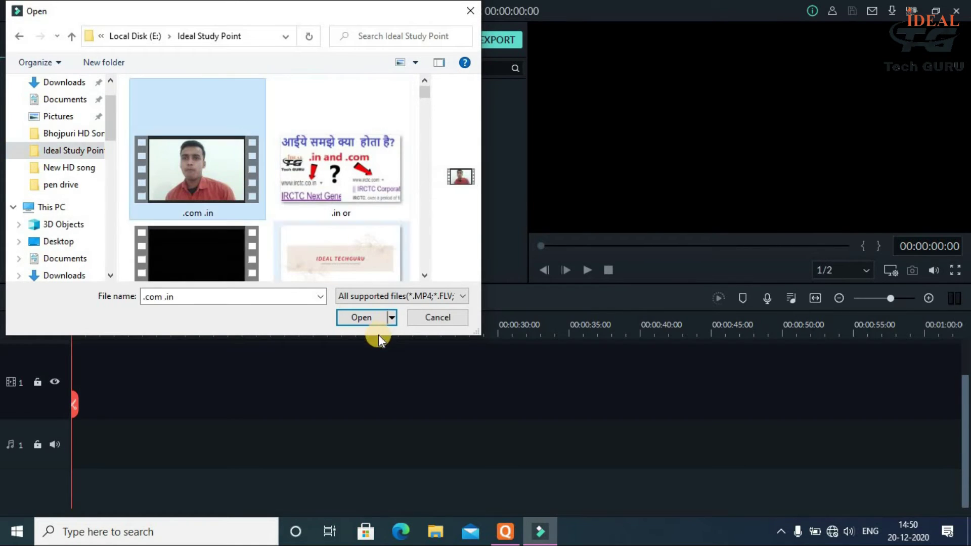
{"action": "left_click", "coordinate": [358, 318]}
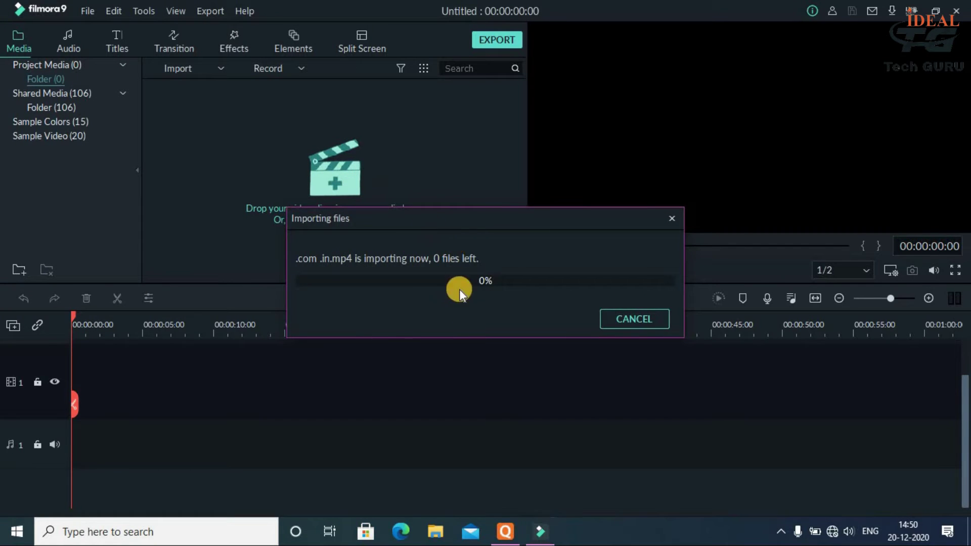
{"action": "left_click_drag", "start_coordinate": [244, 120], "coordinate": [70, 410]}
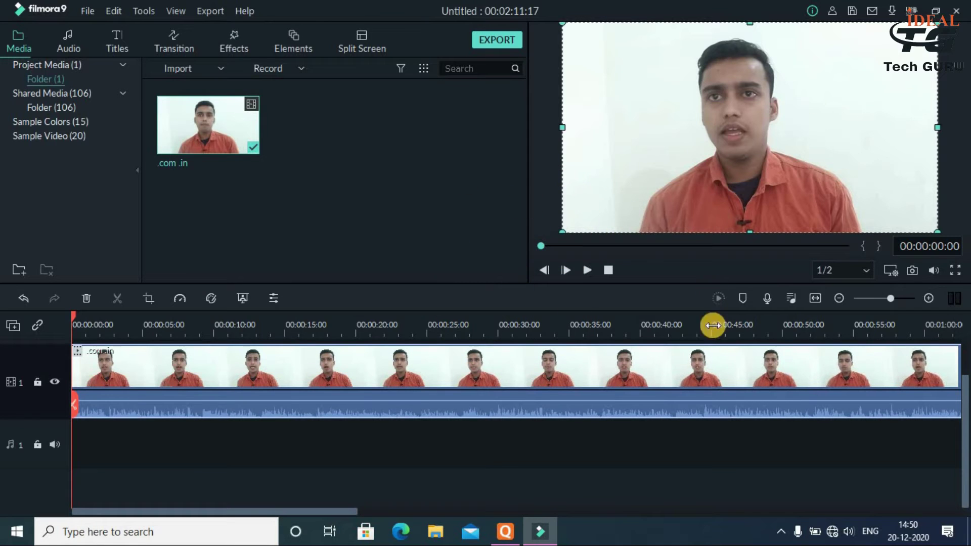
{"action": "left_click", "coordinate": [446, 210]}
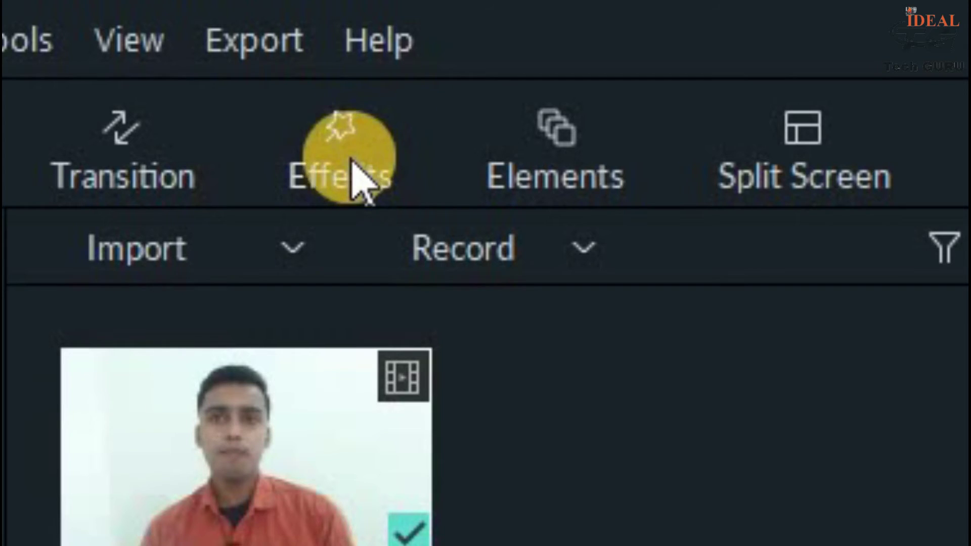
Step: Add the Mosaic utility effect to the start of track 2, above the video clip
{"action": "left_click", "coordinate": [236, 44]}
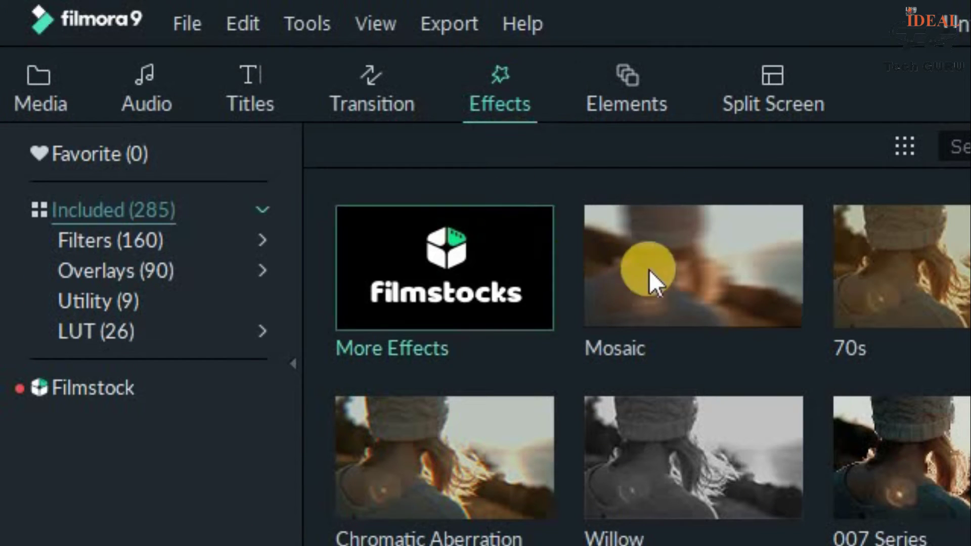
{"action": "mouse_move", "coordinate": [784, 273]}
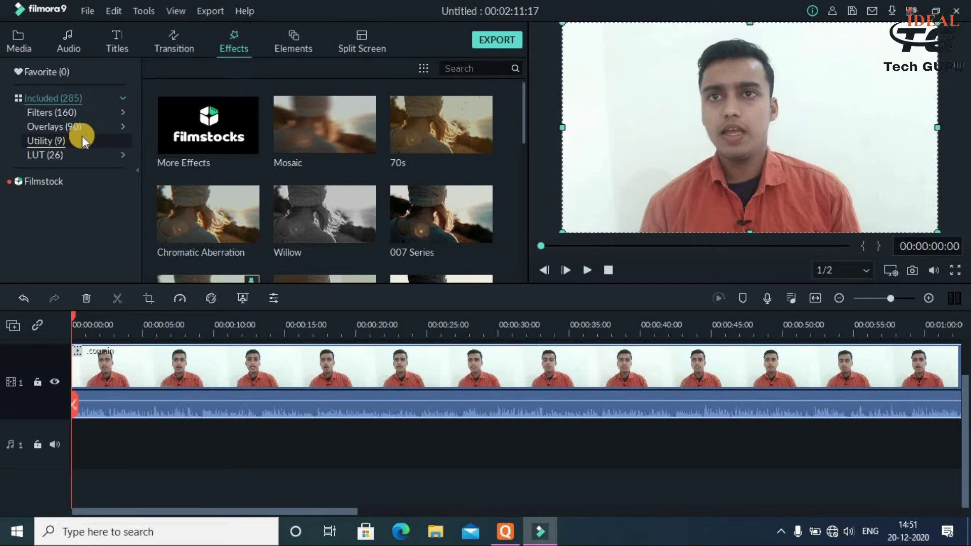
{"action": "left_click", "coordinate": [84, 137]}
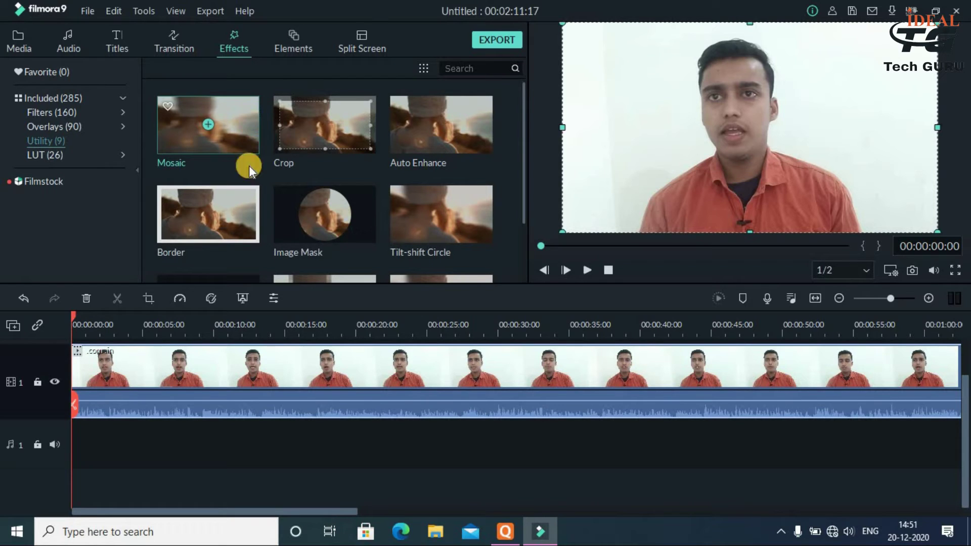
{"action": "left_click_drag", "start_coordinate": [217, 146], "coordinate": [150, 172]}
{"action": "left_click_drag", "start_coordinate": [228, 131], "coordinate": [86, 366]}
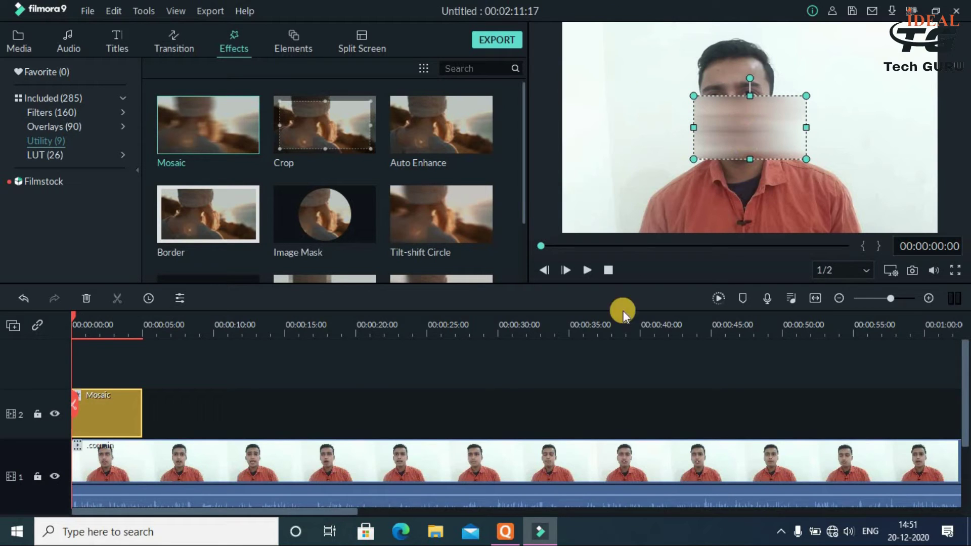
{"action": "left_click", "coordinate": [462, 402]}
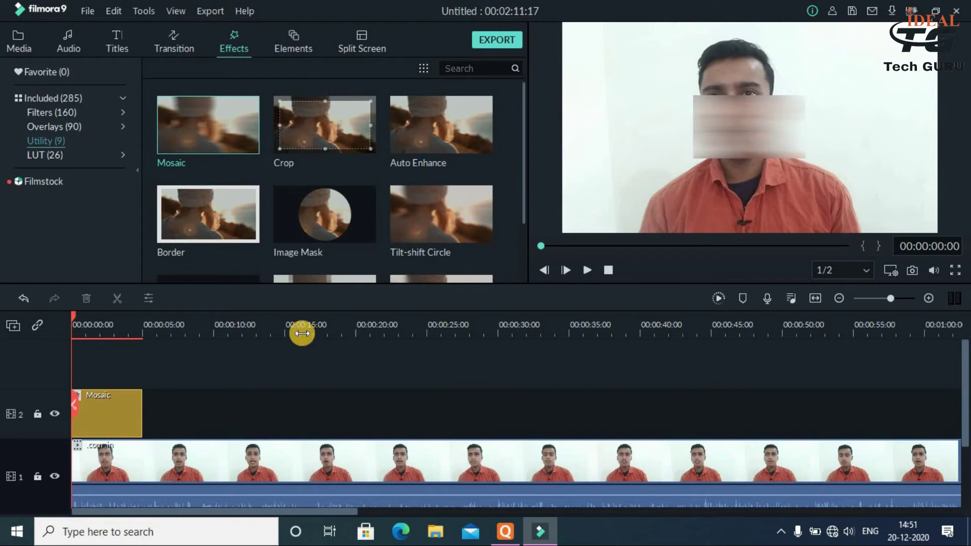
Step: Open the Mosaic effect's settings and resize and position its blur area to cover the speaker's whole head and upper shoulders
{"action": "double_click", "coordinate": [107, 411]}
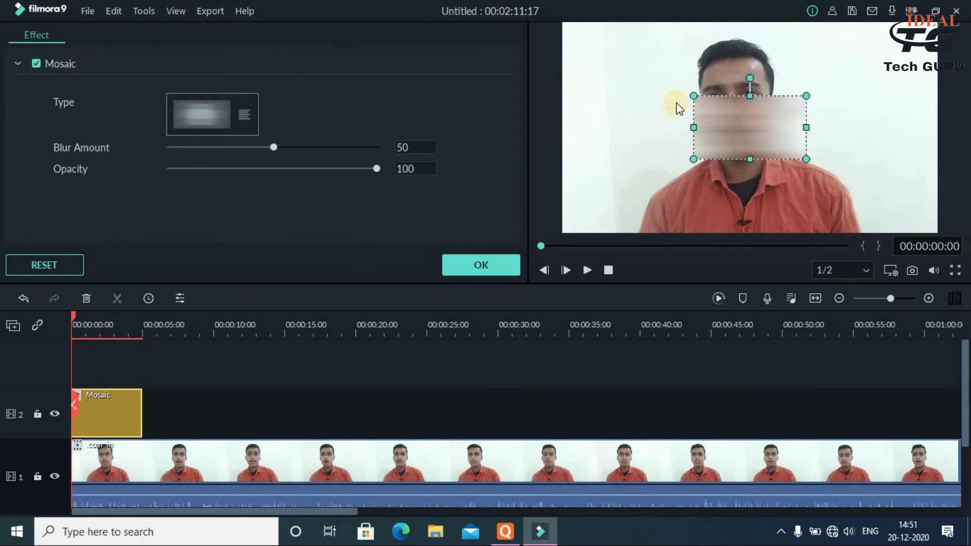
{"action": "left_click_drag", "start_coordinate": [693, 94], "coordinate": [640, 66]}
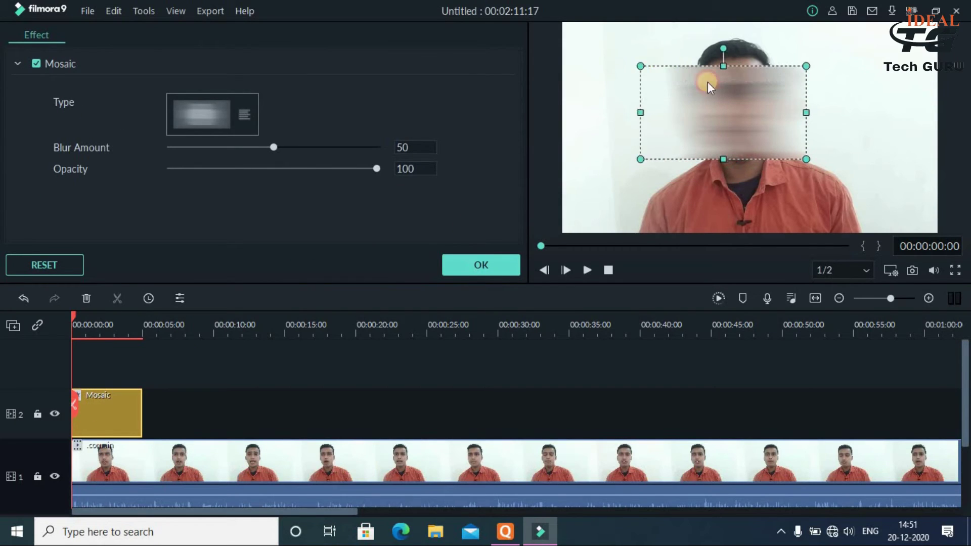
{"action": "left_click_drag", "start_coordinate": [785, 104], "coordinate": [786, 85]}
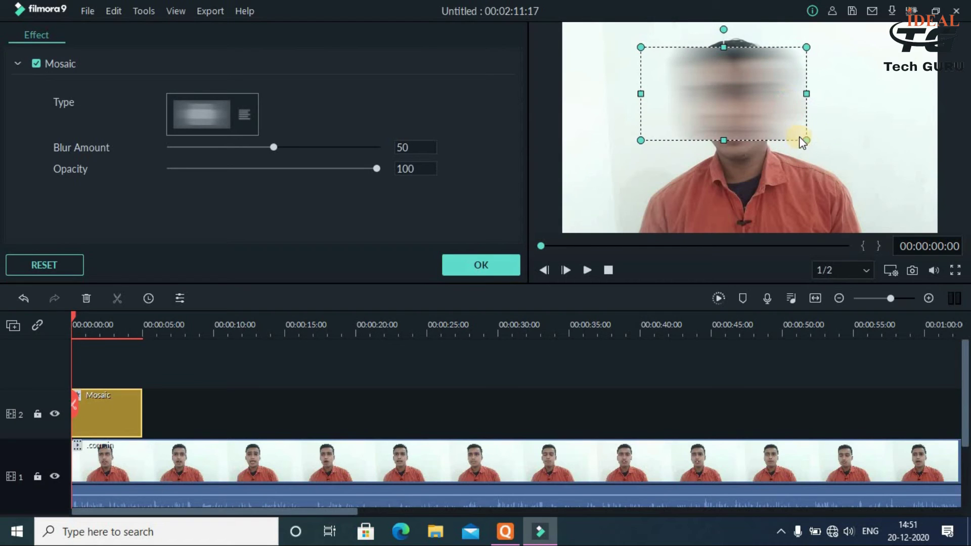
{"action": "left_click_drag", "start_coordinate": [805, 137], "coordinate": [910, 198]}
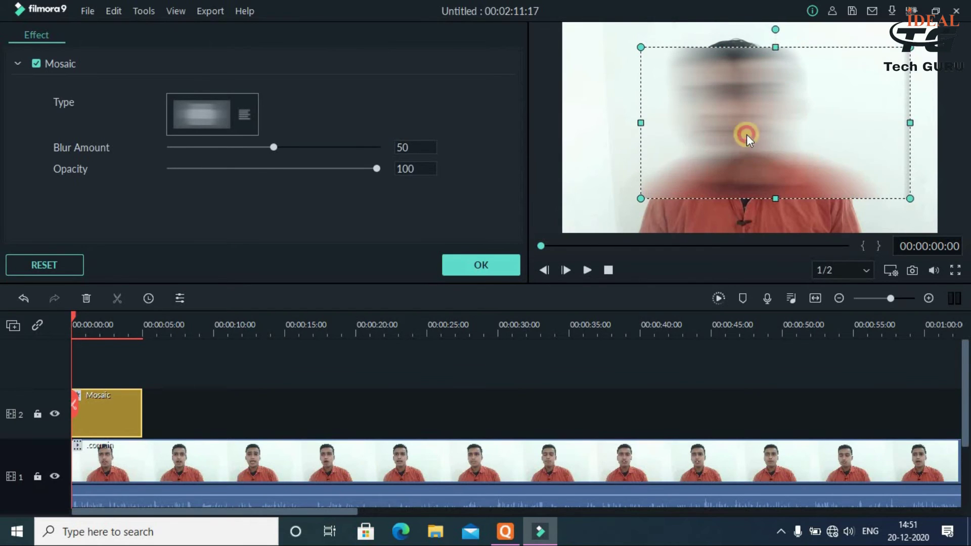
{"action": "left_click_drag", "start_coordinate": [773, 137], "coordinate": [749, 118]}
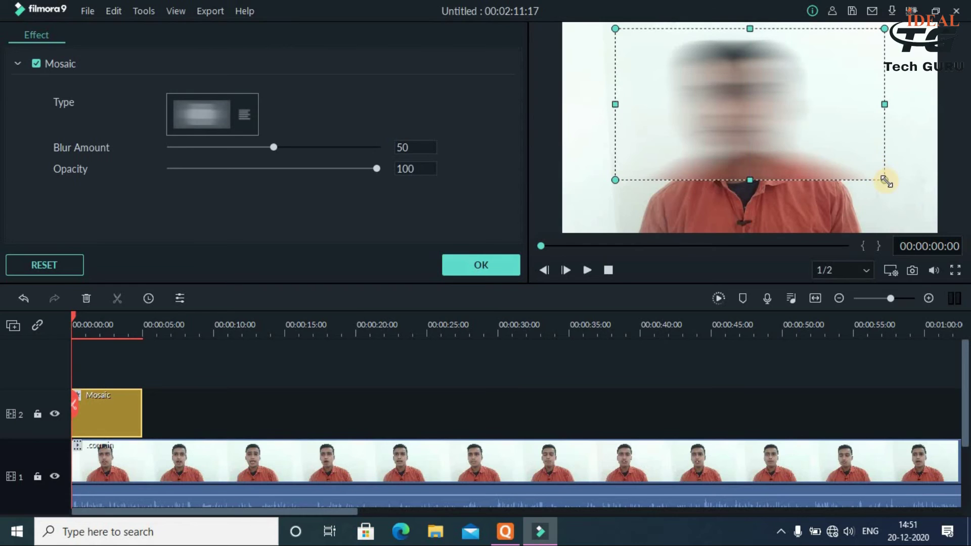
{"action": "left_click_drag", "start_coordinate": [895, 199], "coordinate": [920, 242]}
{"action": "left_click_drag", "start_coordinate": [773, 131], "coordinate": [765, 125]}
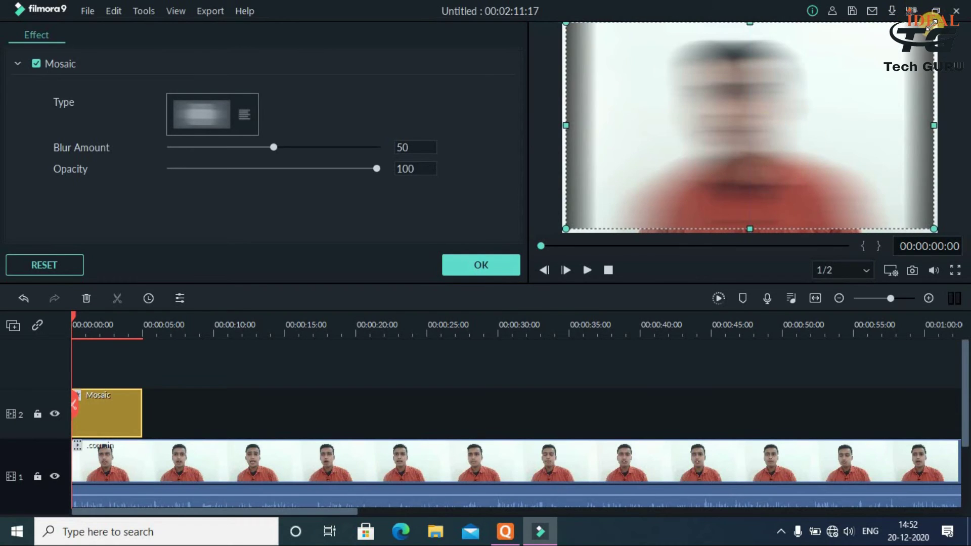
{"action": "left_click_drag", "start_coordinate": [887, 83], "coordinate": [829, 120]}
{"action": "left_click_drag", "start_coordinate": [892, 190], "coordinate": [859, 173]}
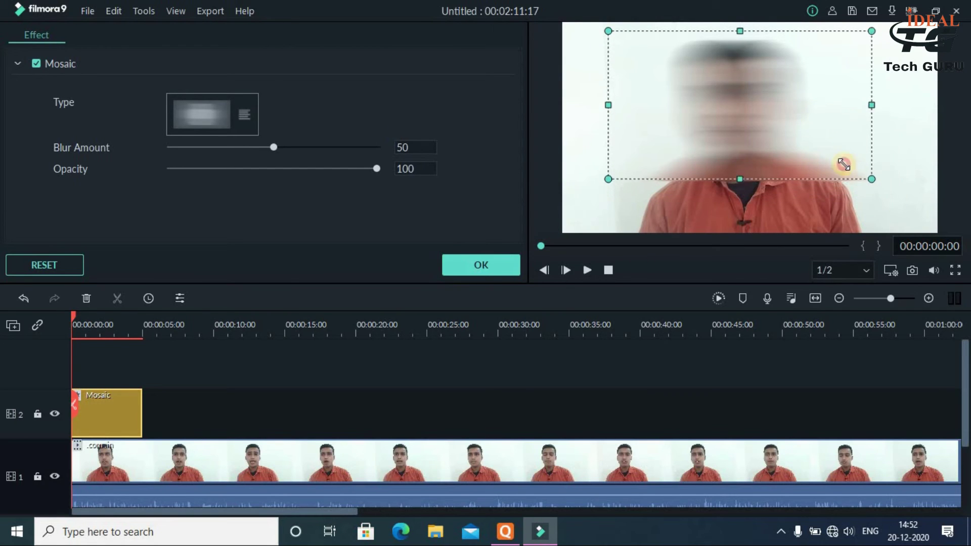
{"action": "left_click_drag", "start_coordinate": [776, 112], "coordinate": [793, 117]}
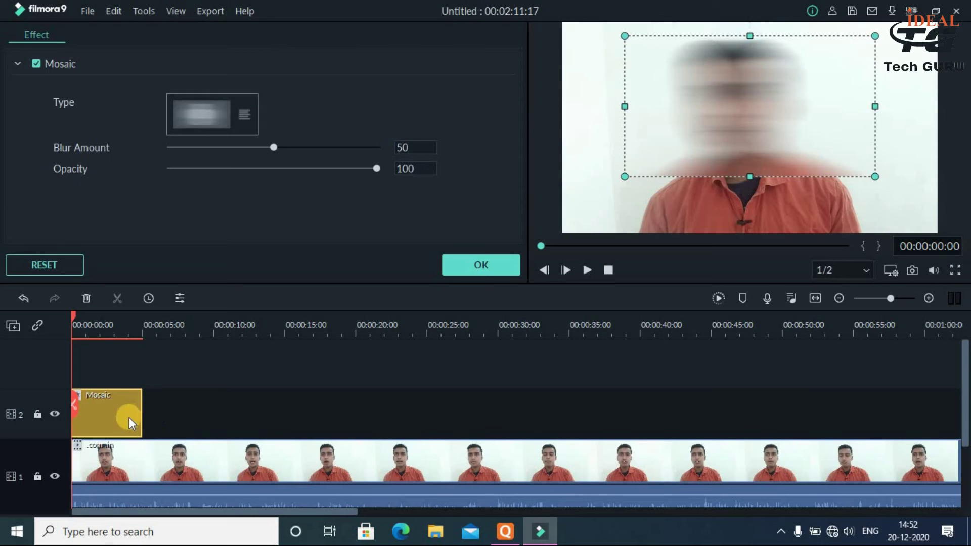
Step: Accept the Mosaic settings and adjust the effect clip on track 2 to end just before 5 seconds
{"action": "left_click_drag", "start_coordinate": [143, 408], "coordinate": [307, 425]}
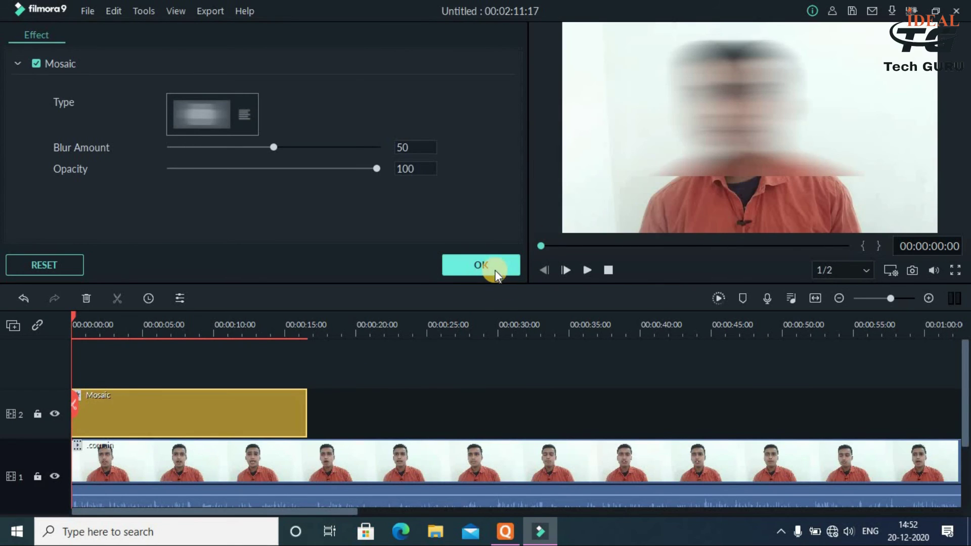
{"action": "left_click", "coordinate": [495, 270]}
{"action": "left_click", "coordinate": [566, 269]}
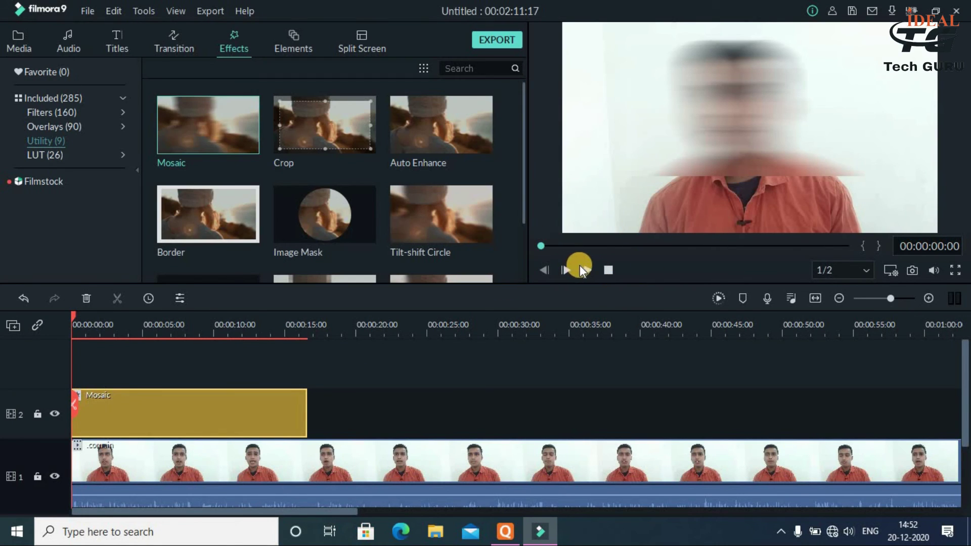
{"action": "left_click_drag", "start_coordinate": [305, 406], "coordinate": [139, 437]}
Step: Play the video from the start past the end of the Mosaic clip and scrub around that point to check the blur
{"action": "left_click", "coordinate": [592, 268]}
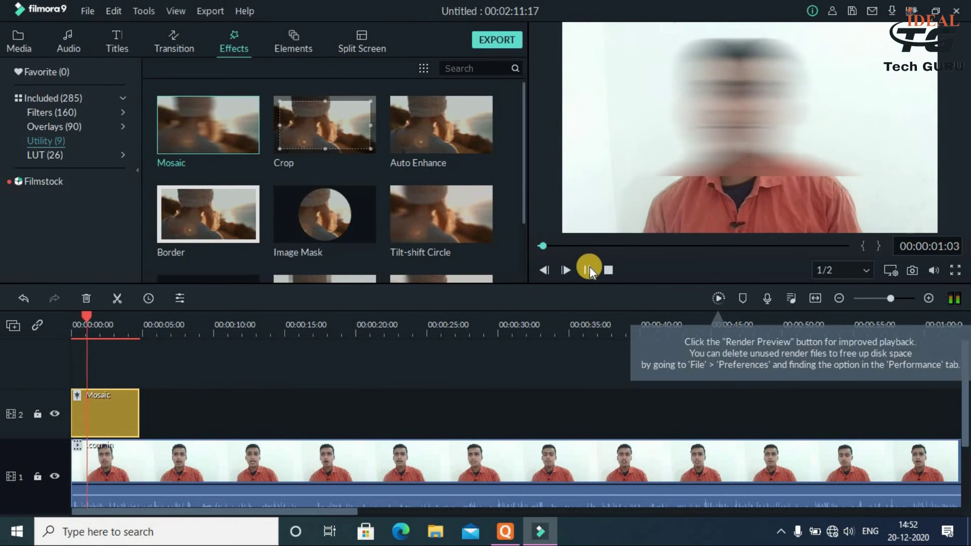
{"action": "left_click", "coordinate": [519, 298]}
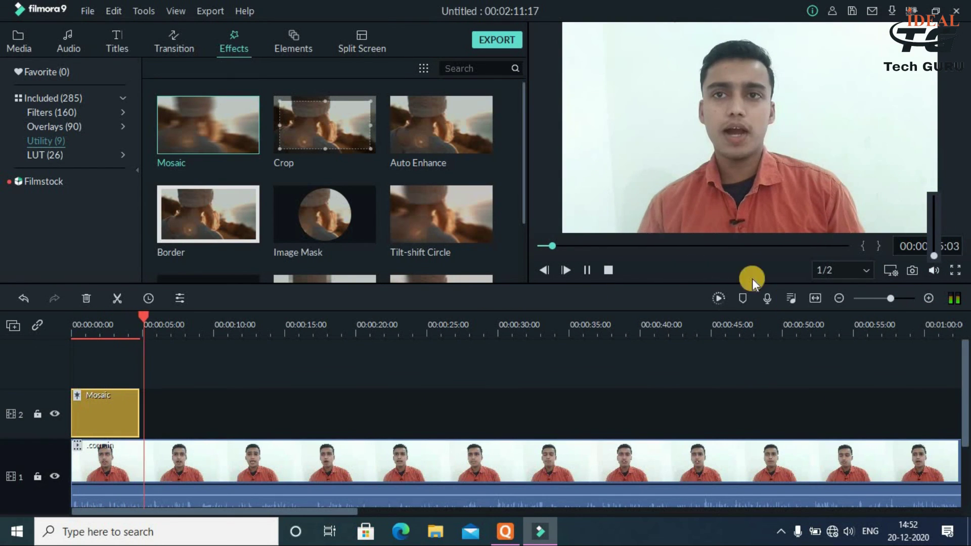
{"action": "left_click", "coordinate": [586, 269]}
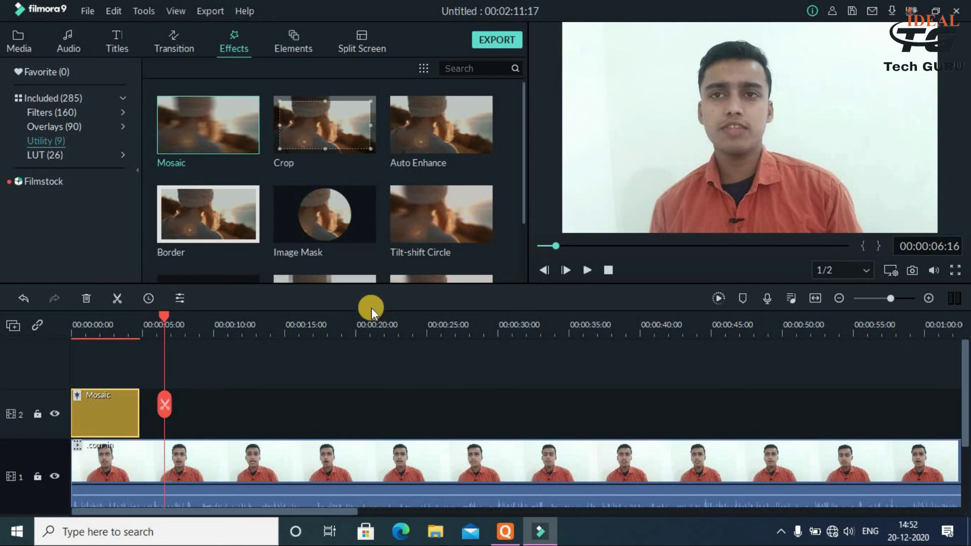
{"action": "left_click_drag", "start_coordinate": [163, 312], "coordinate": [135, 351]}
{"action": "left_click_drag", "start_coordinate": [135, 317], "coordinate": [165, 298]}
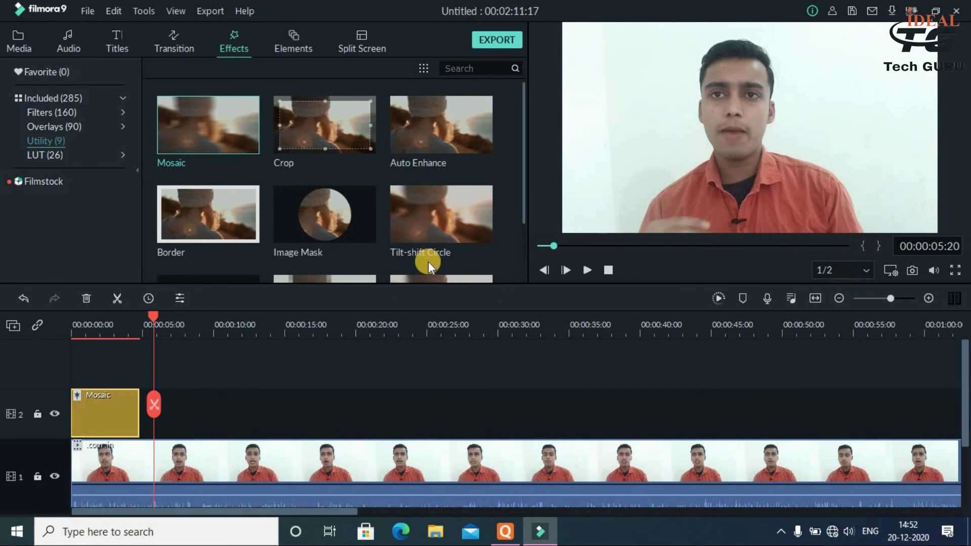
Step: Return to the project's imported media
{"action": "mouse_move", "coordinate": [338, 121]}
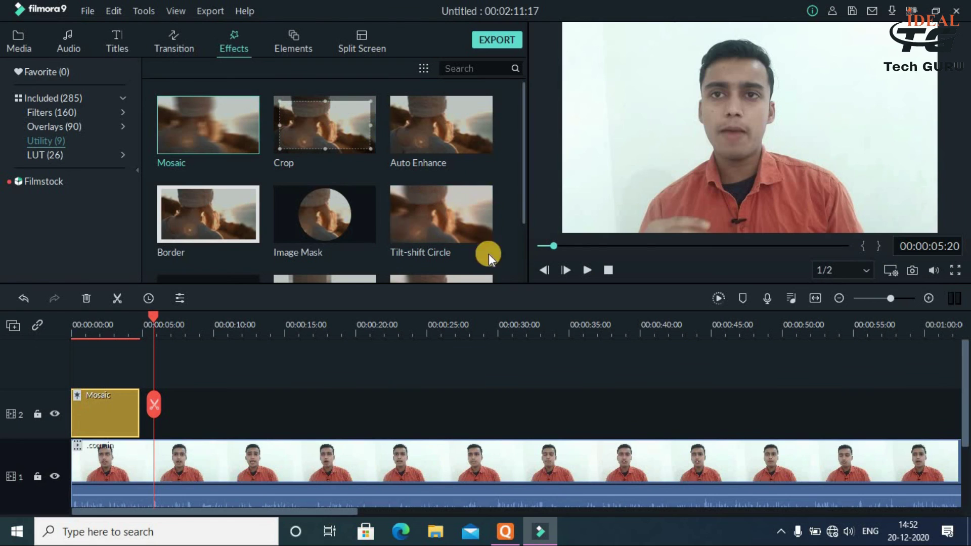
{"action": "left_click", "coordinate": [17, 35]}
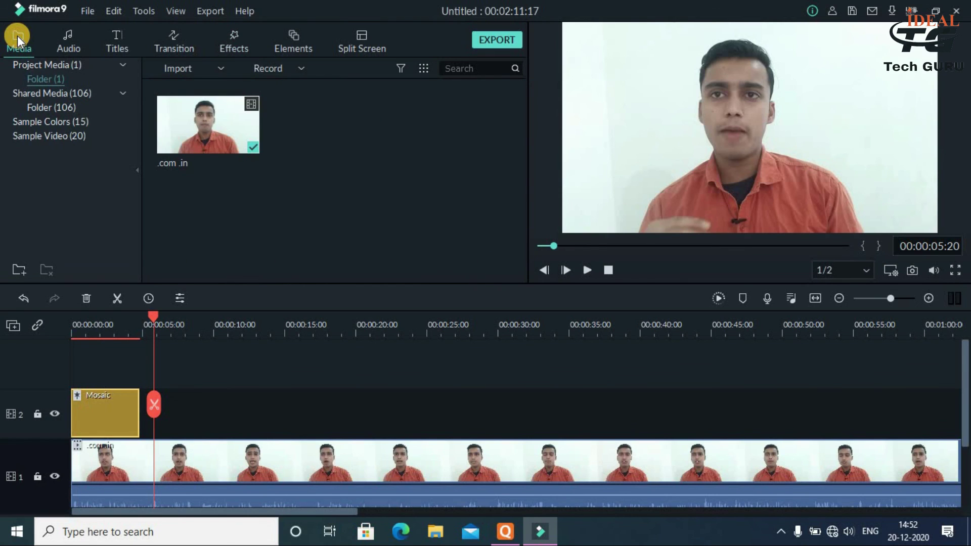